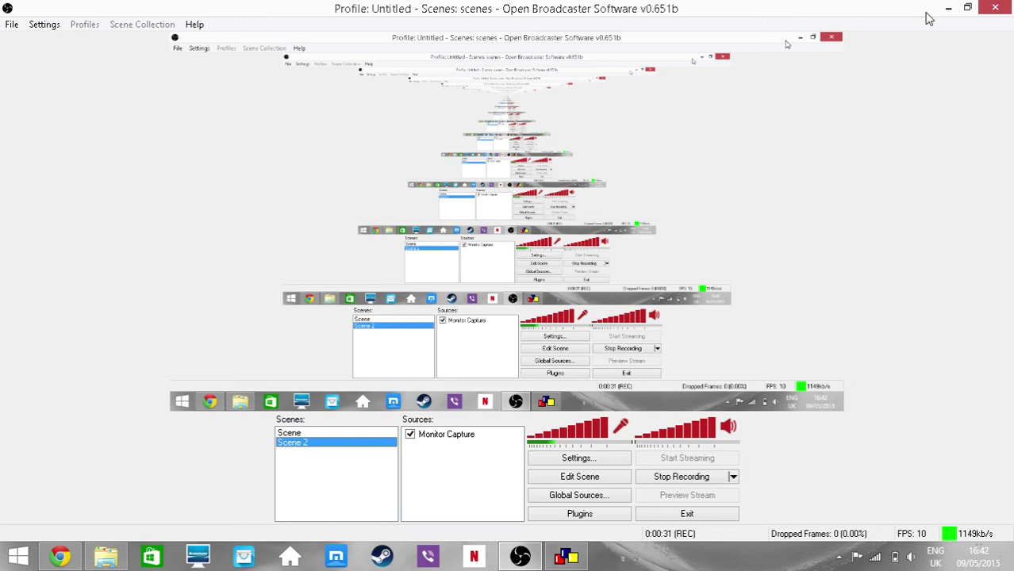
Minimize the OBS window so the Windows desktop shows while recording continues
left_click(949, 8)
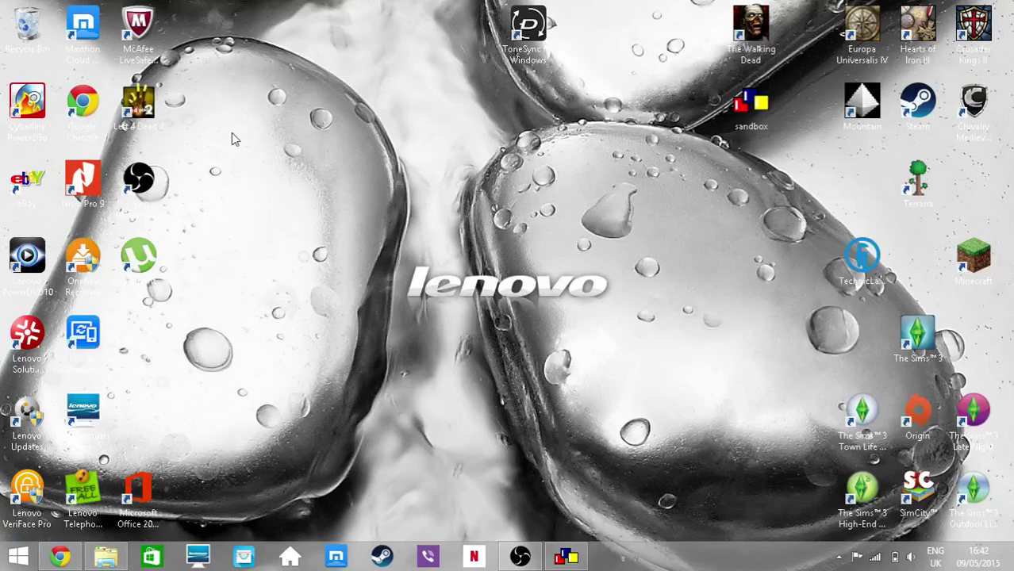
Open Chrome on a new tab and start a Google search for 'open broadcast software'
left_click(60, 557)
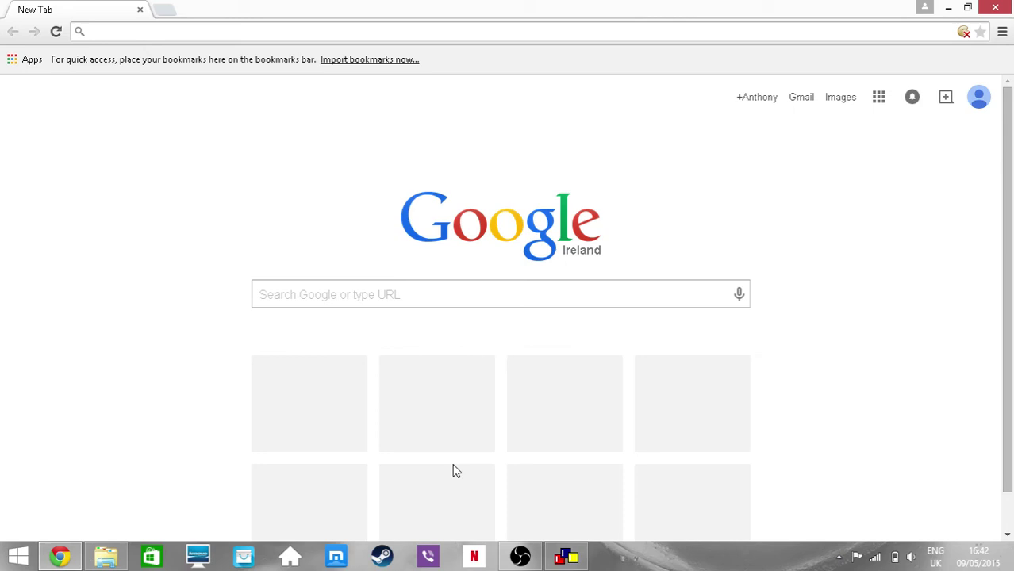
left_click(491, 302)
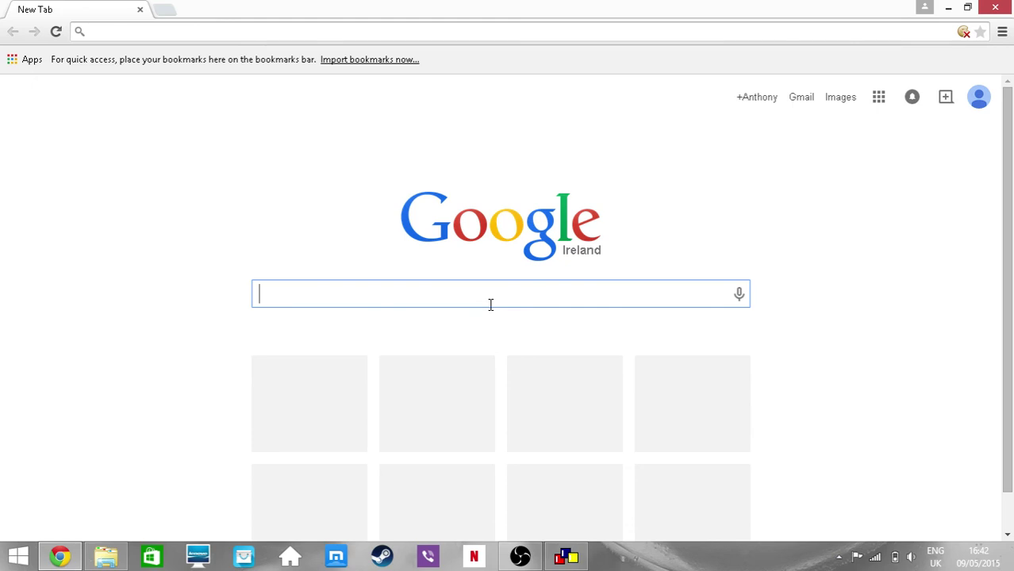
type("open broad")
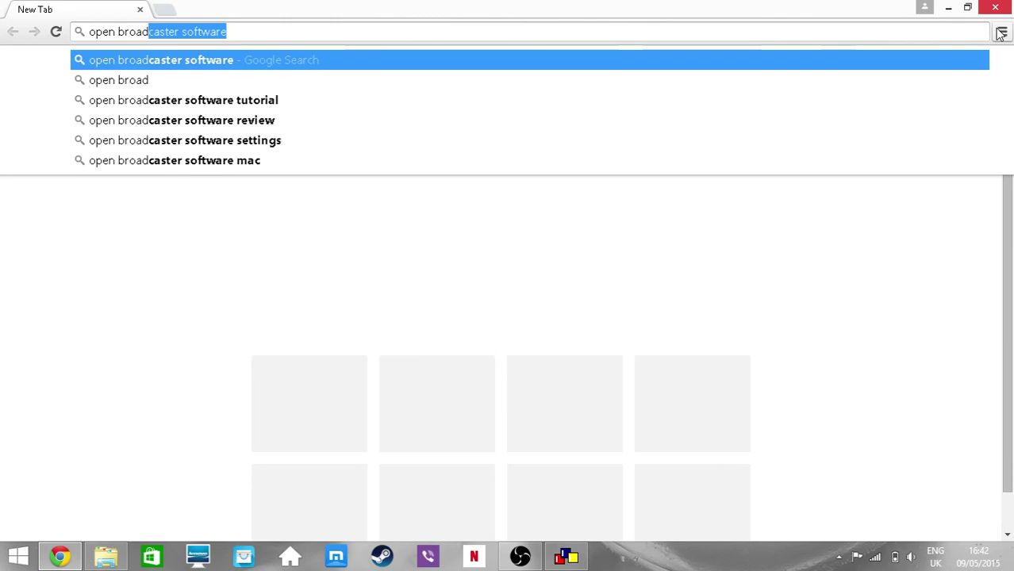
type("cast")
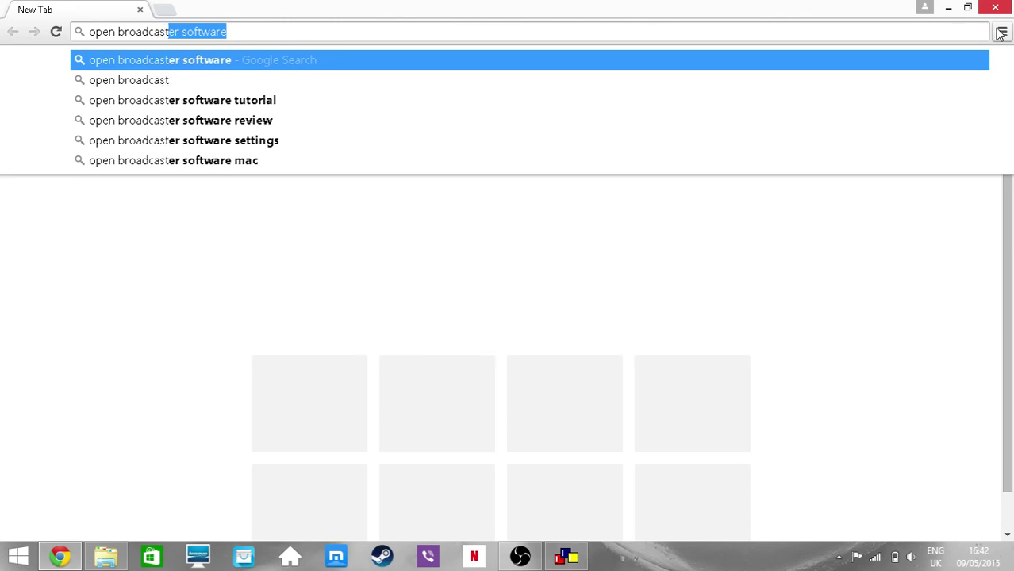
type(" s")
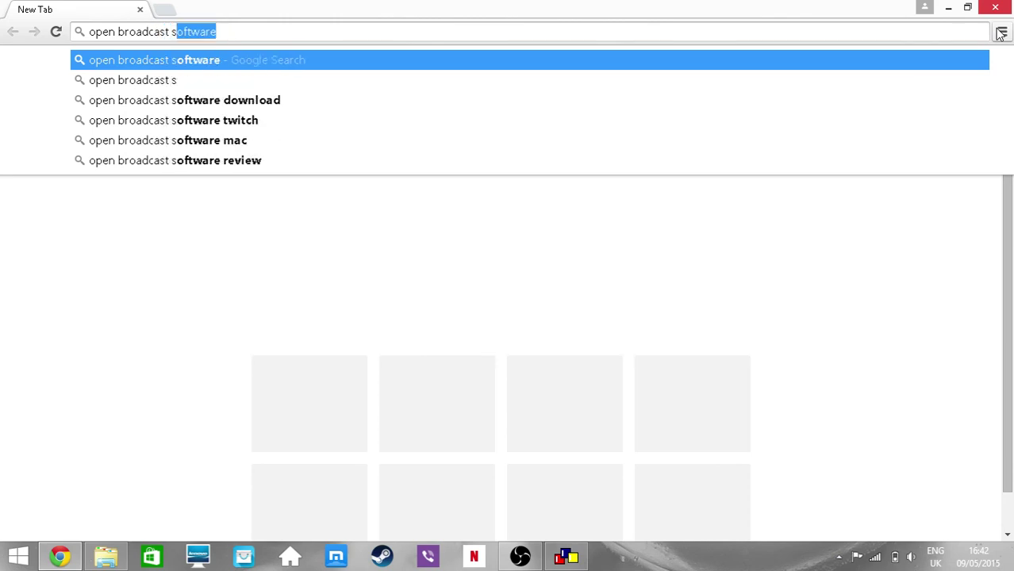
type("o")
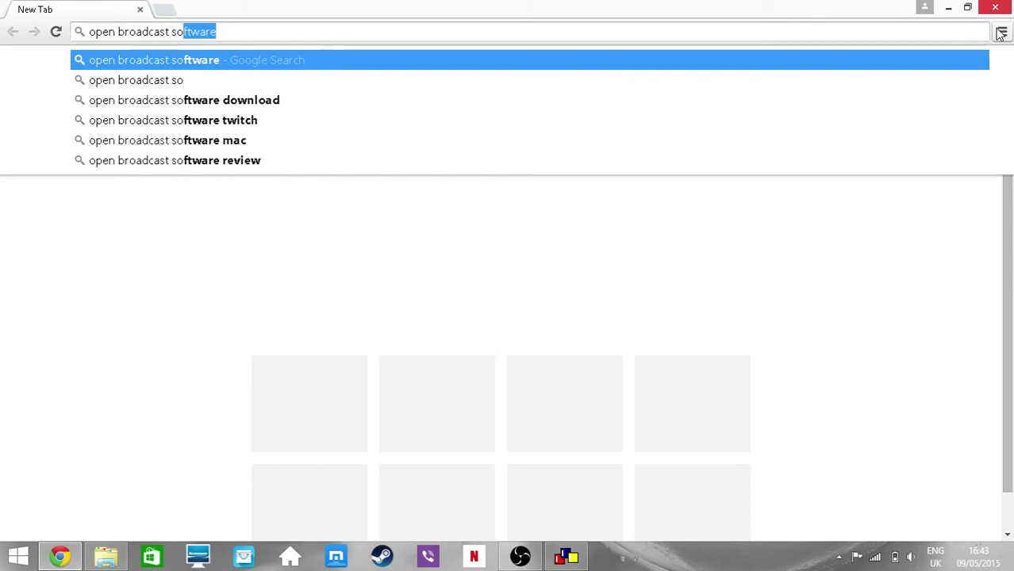
type("ftware")
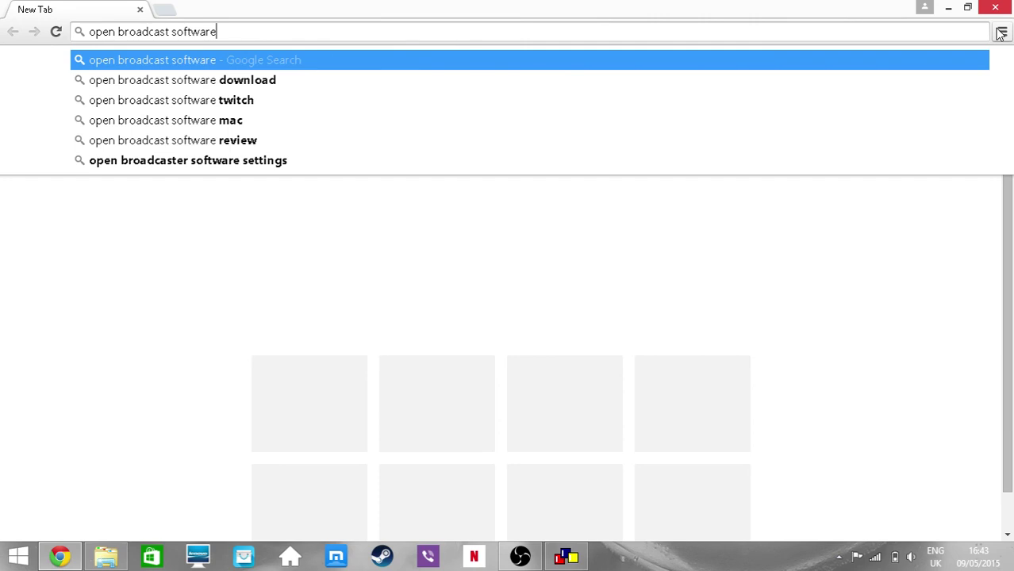
Return to OBS, dismiss the Viber missed-call alert, and minimize OBS
key("alt+Tab")
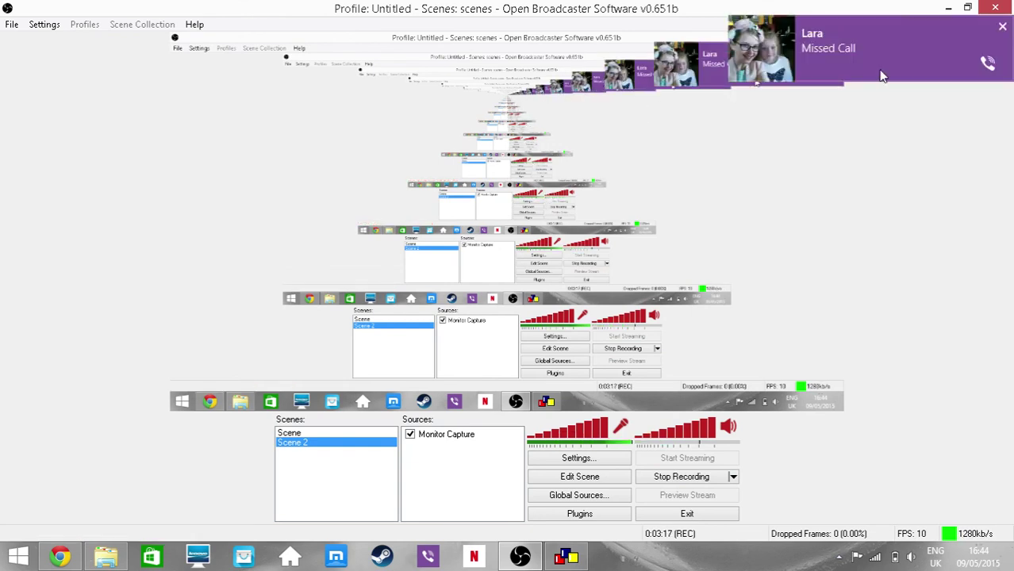
left_click(1002, 26)
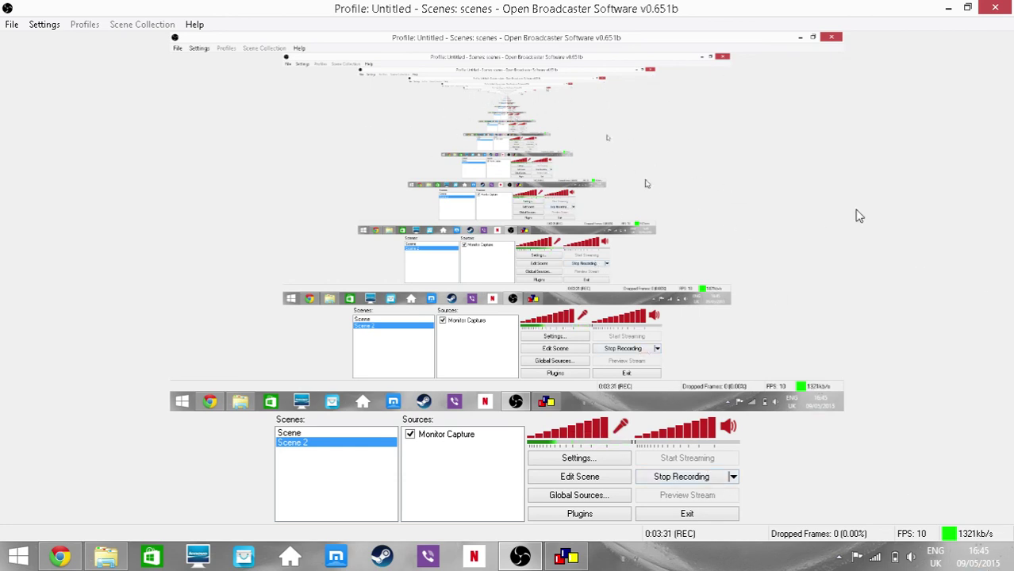
left_click(944, 6)
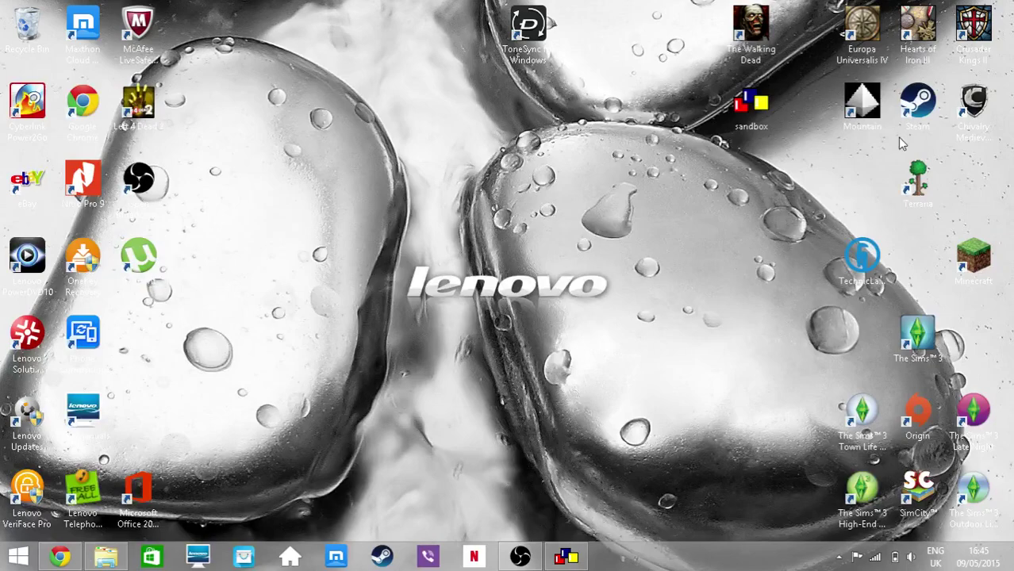
Restore and re-minimize OBS, then launch Ship Sandbox Alpha 1.3 from its desktop shortcut
left_click(519, 557)
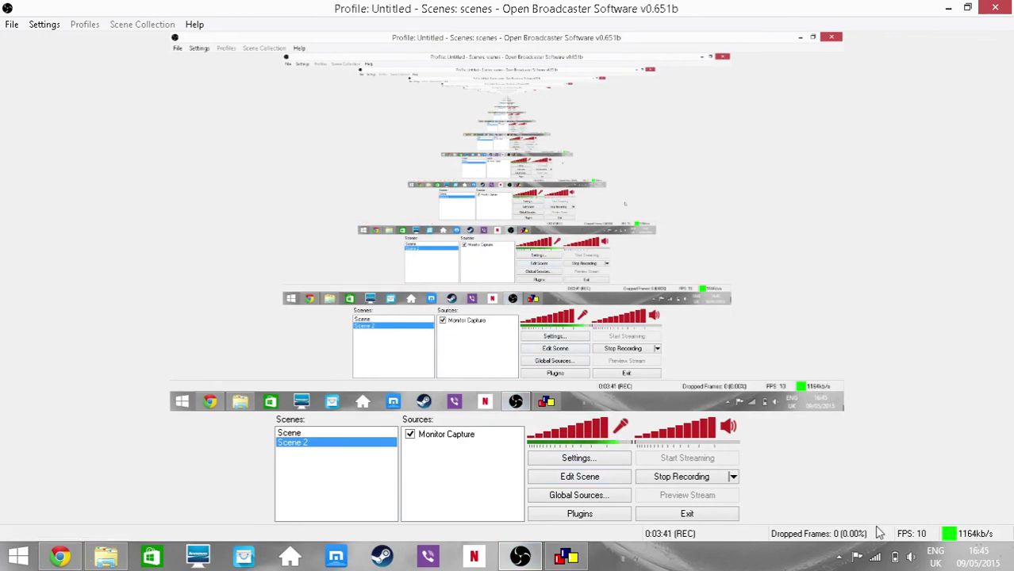
left_click(949, 11)
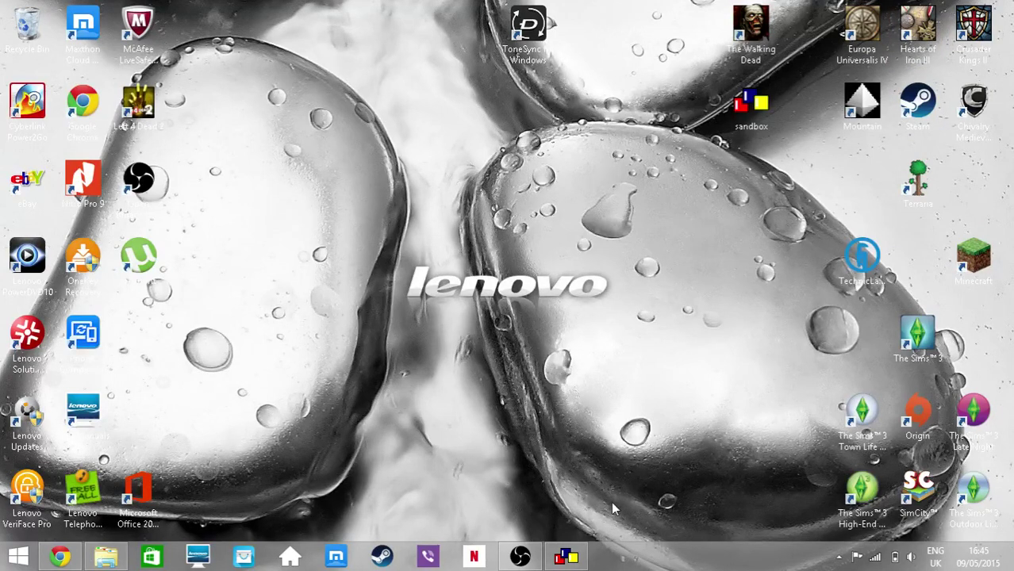
left_click(566, 556)
left_click(12, 24)
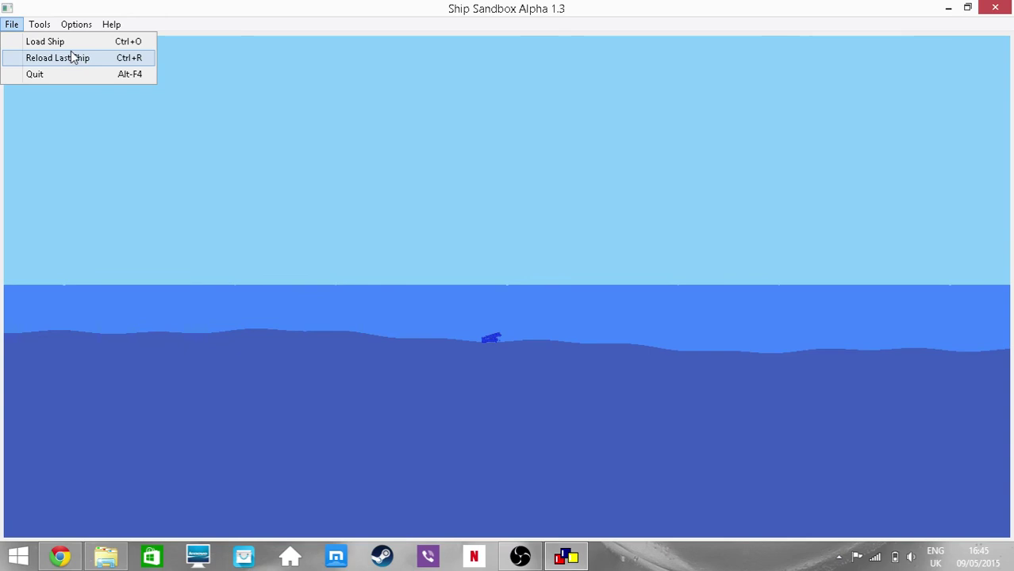
Reload the last ship onto the water with File > Reload Last Ship, then close the game window
left_click(71, 57)
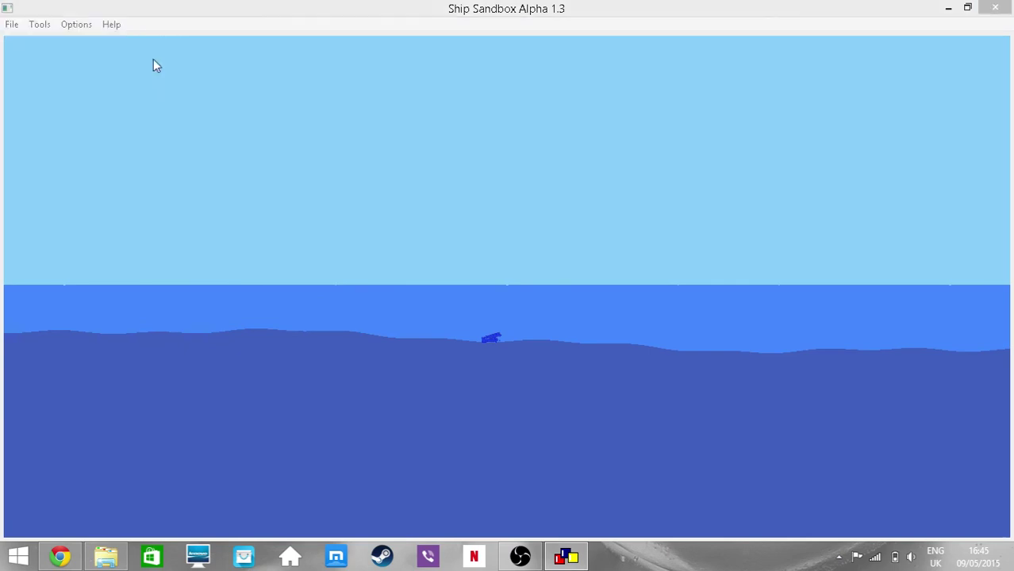
scroll(530, 270, "up", 4)
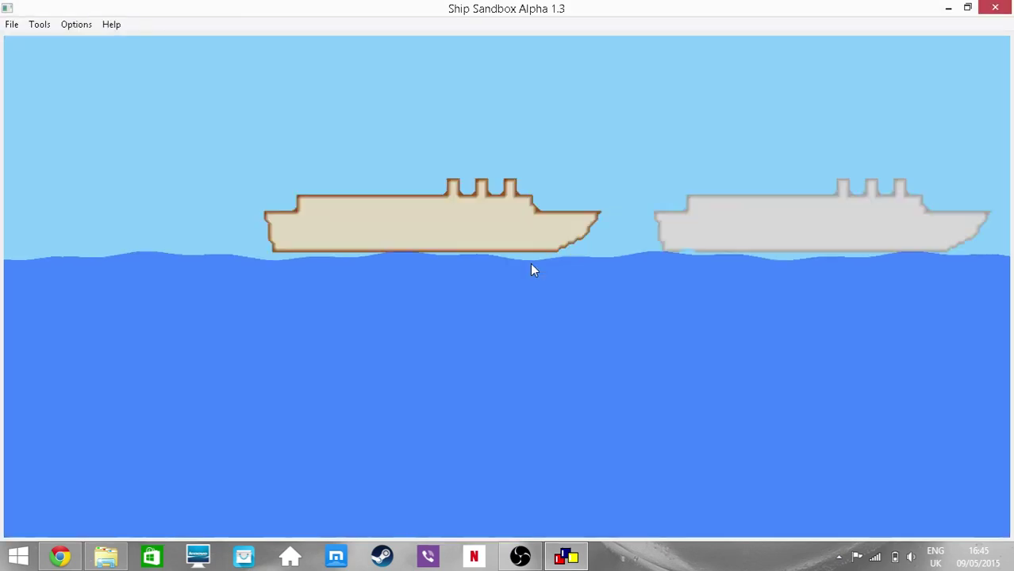
scroll(530, 270, "down", 4)
left_click(992, 9)
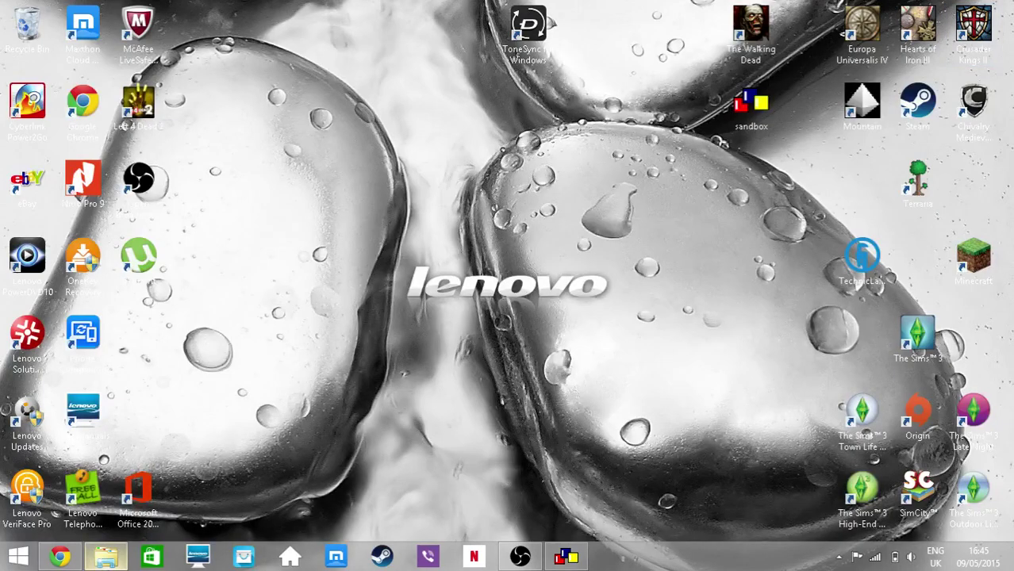
Close the leftover sandbox_1_3 File Explorer window from its taskbar thumbnail
mouse_move(106, 556)
left_click(175, 438)
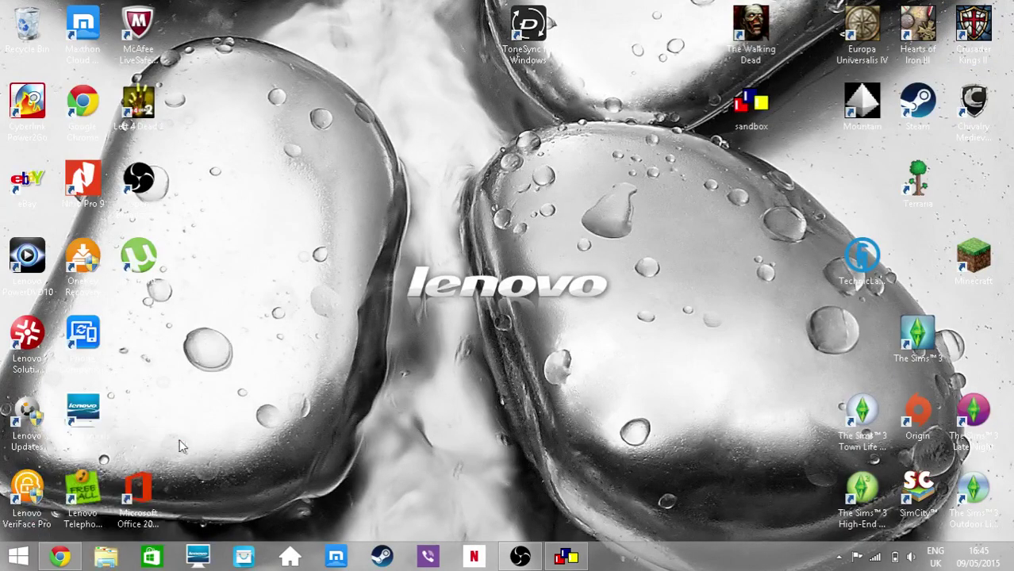